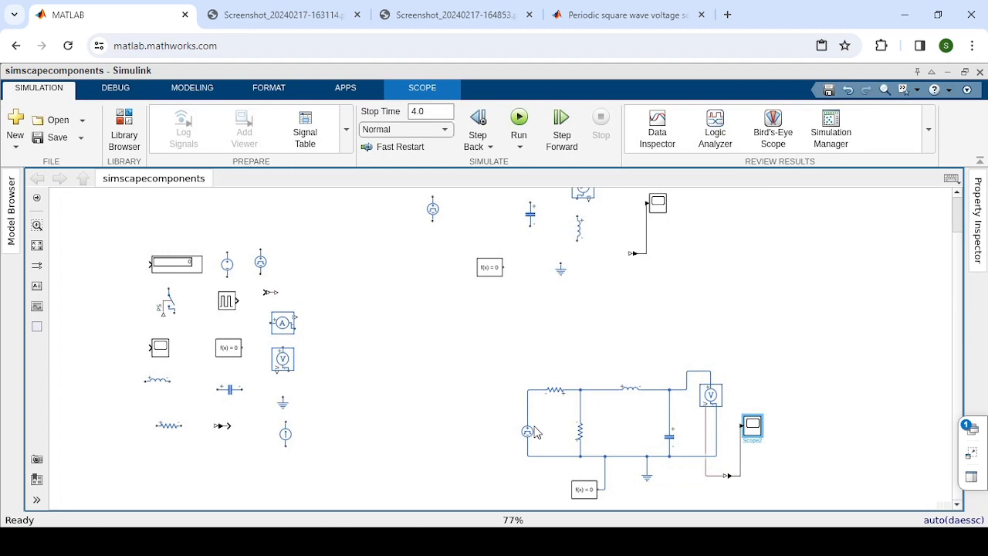
Step: Review textbook Example 8.12, Practice Problem 8.12 and the Pulse Voltage Source documentation against the lower circuit in the model
left_click(525, 444)
left_click(284, 17)
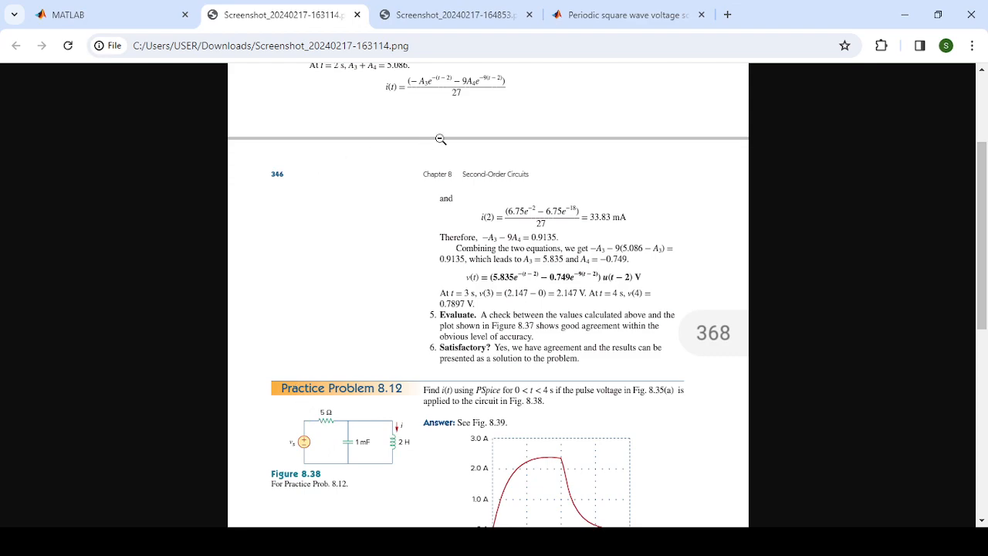
left_click(473, 7)
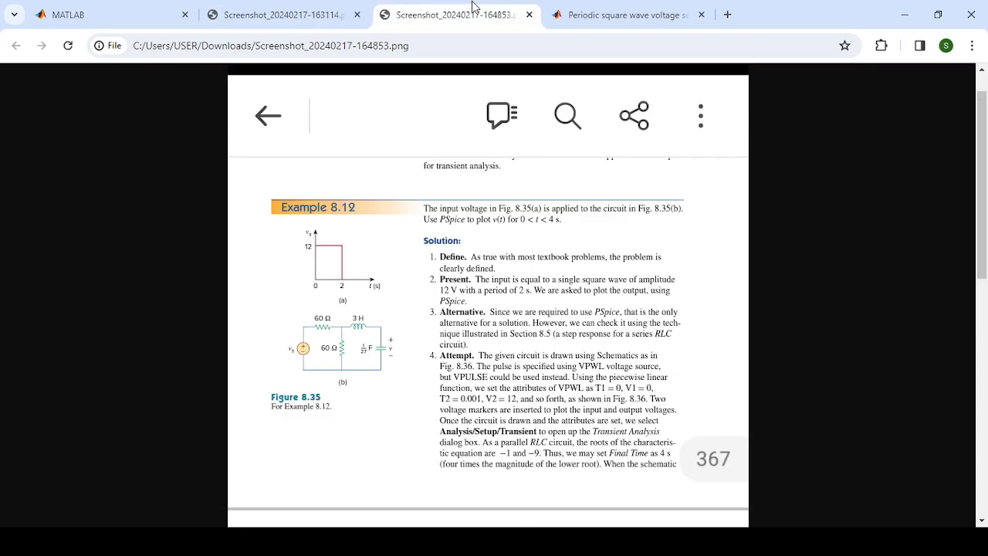
left_click(602, 22)
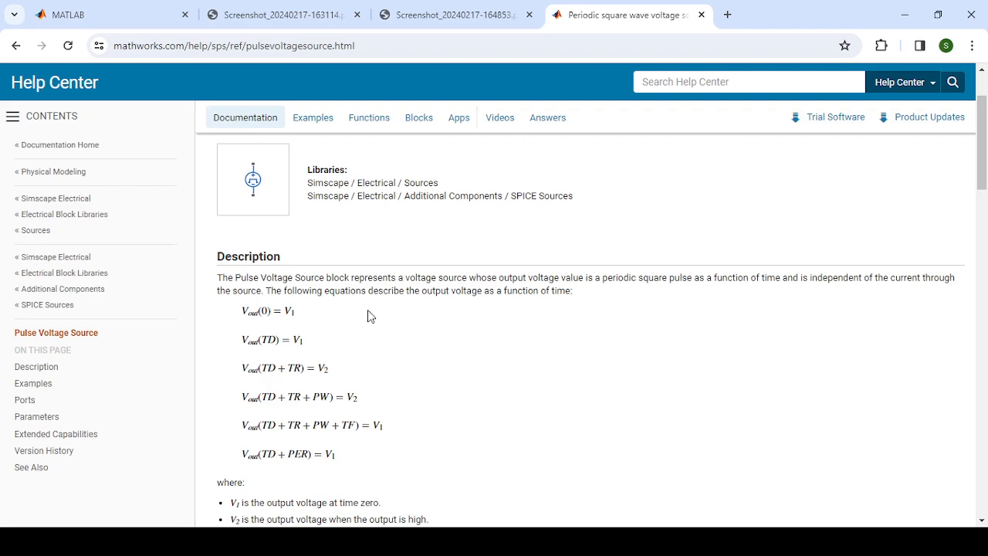
left_click(128, 14)
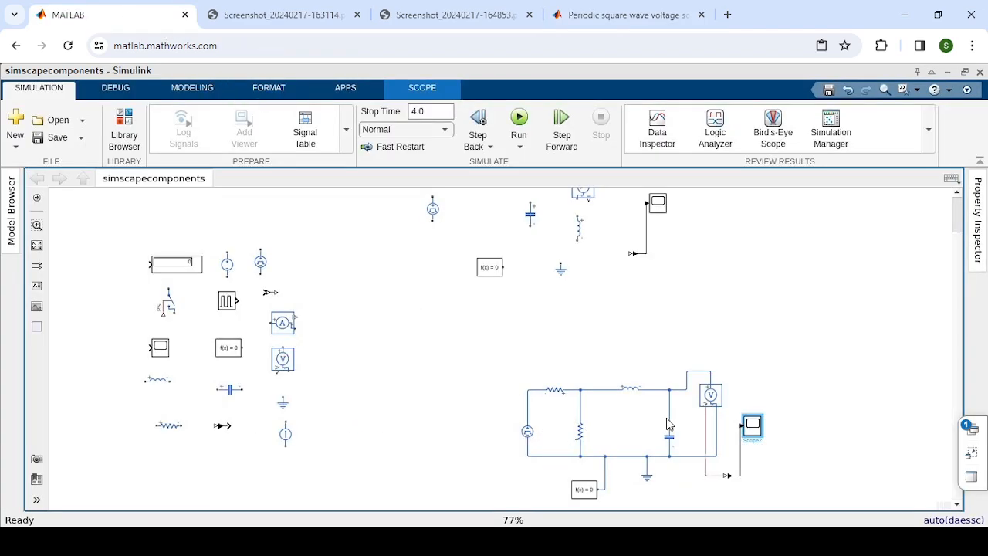
left_click(399, 15)
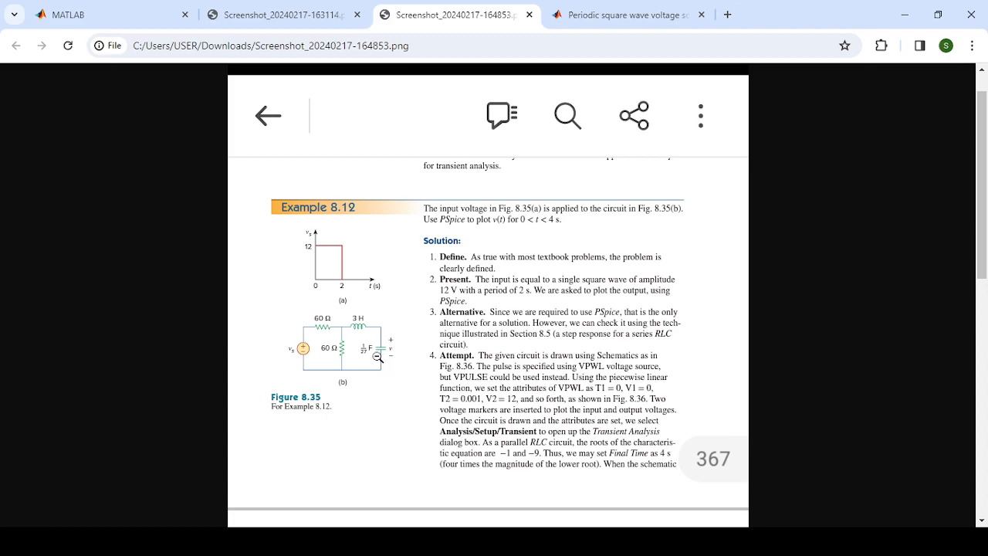
left_click(142, 23)
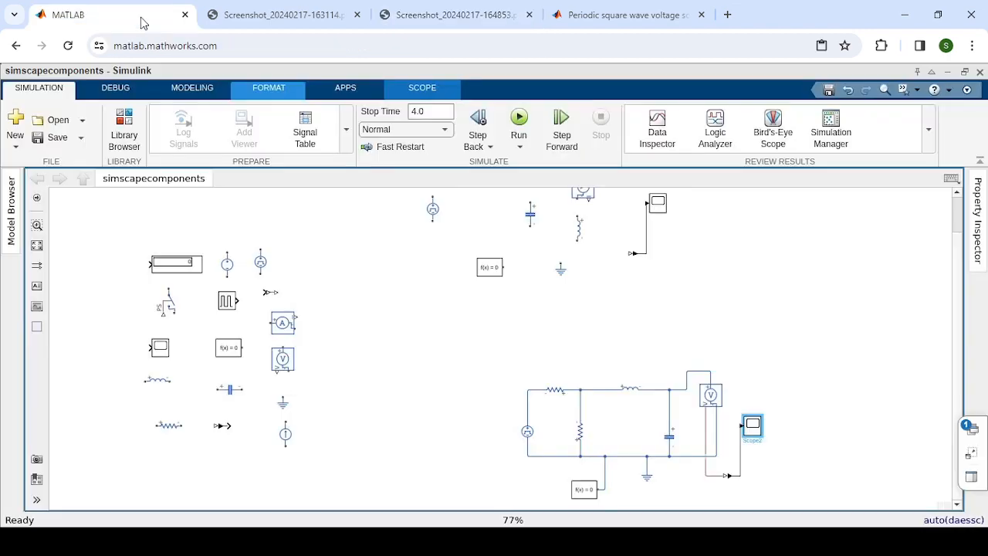
Step: Inspect the block parameters of the pulse voltage source in the lower circuit, and close them
left_click(527, 434)
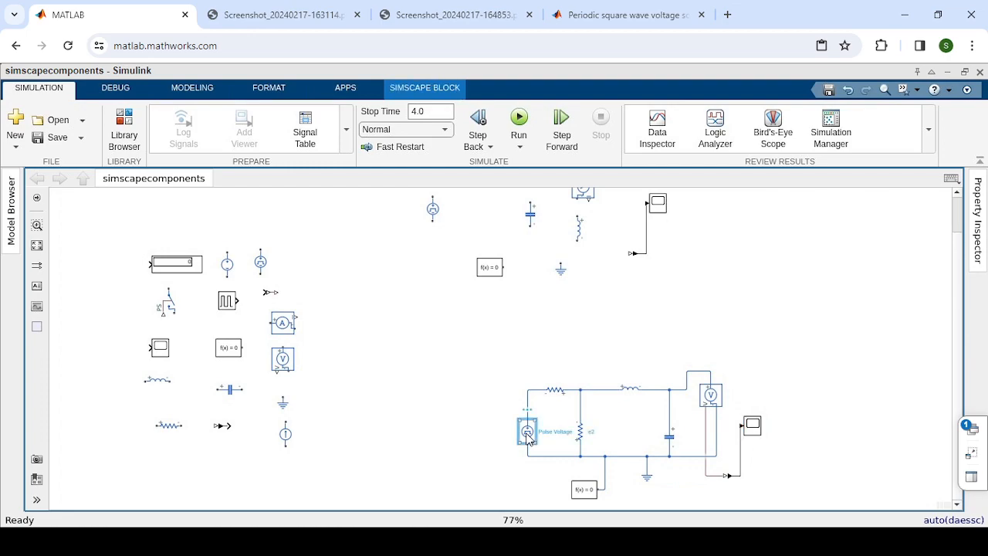
double_click(527, 434)
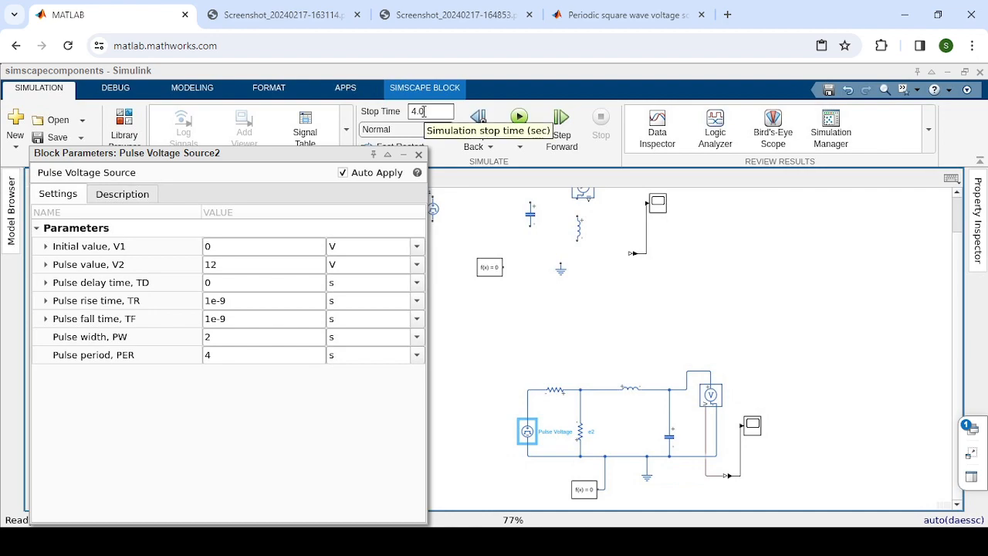
left_click(419, 157)
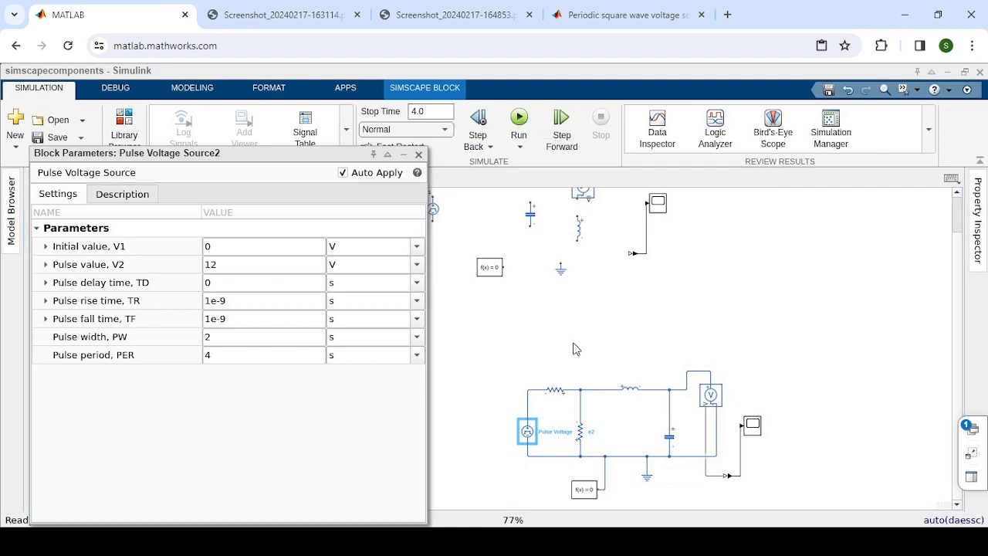
Step: View the lower circuit's scope plot and compare it with Figure 8.37 of Example 8.12 in the textbook
left_click(752, 429)
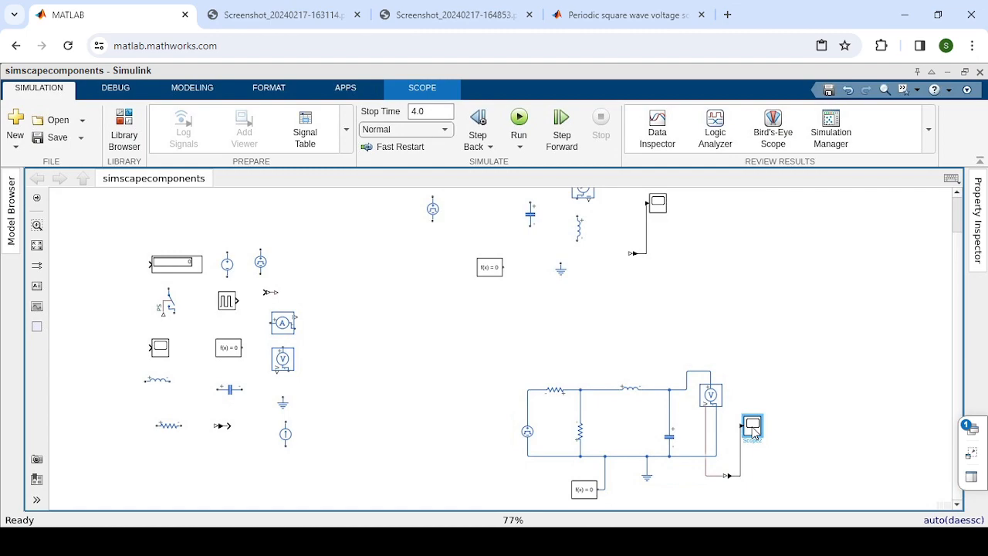
double_click(753, 429)
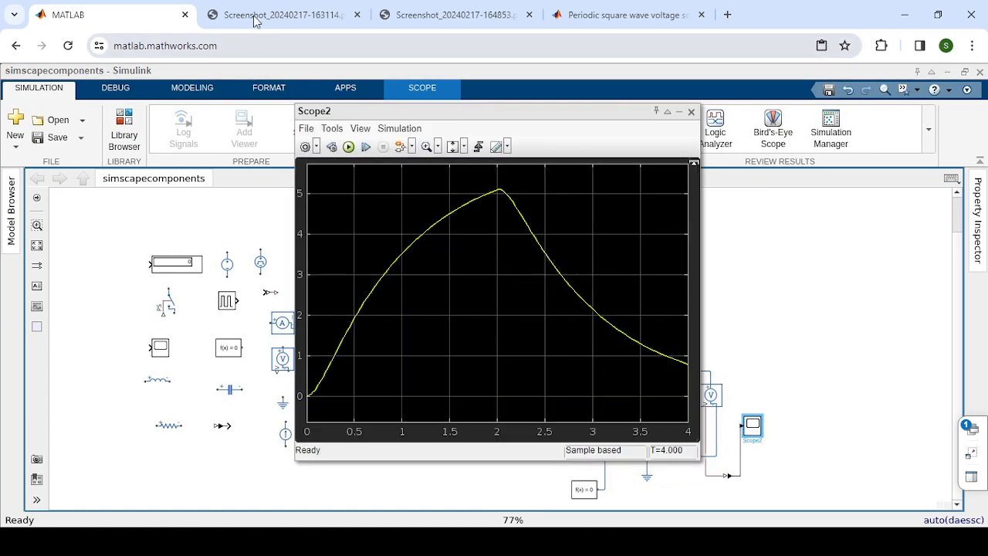
left_click(276, 15)
left_click(414, 15)
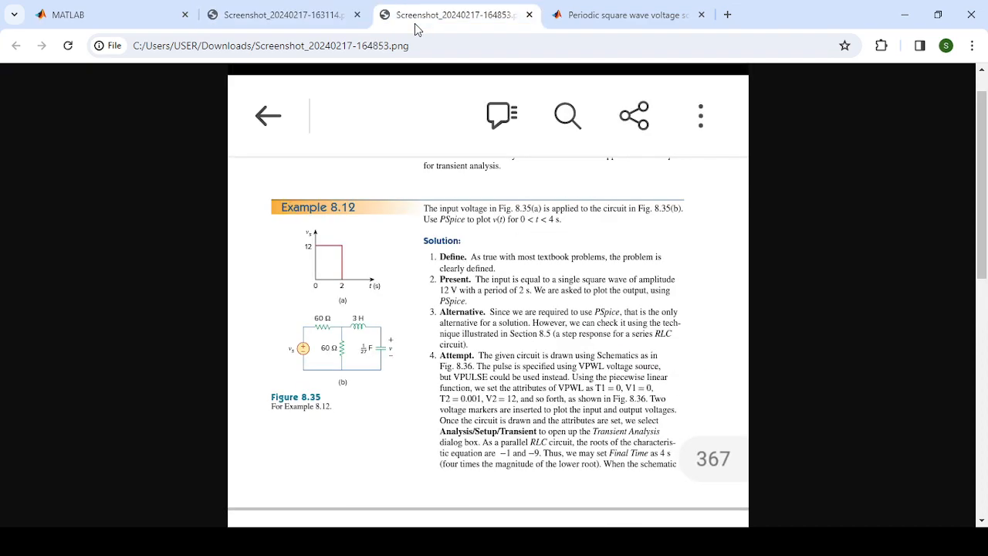
scroll(985, 222, "down", 5)
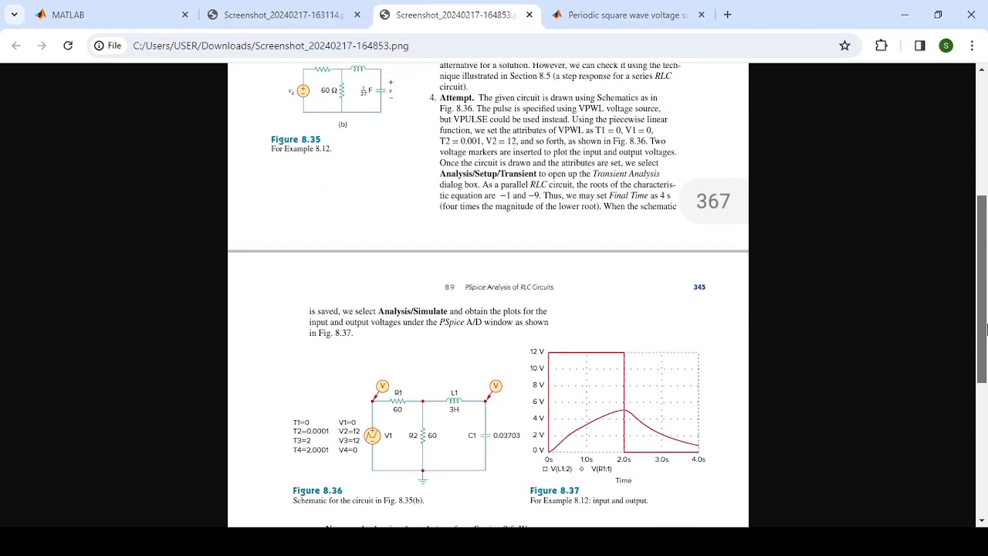
left_click(75, 11)
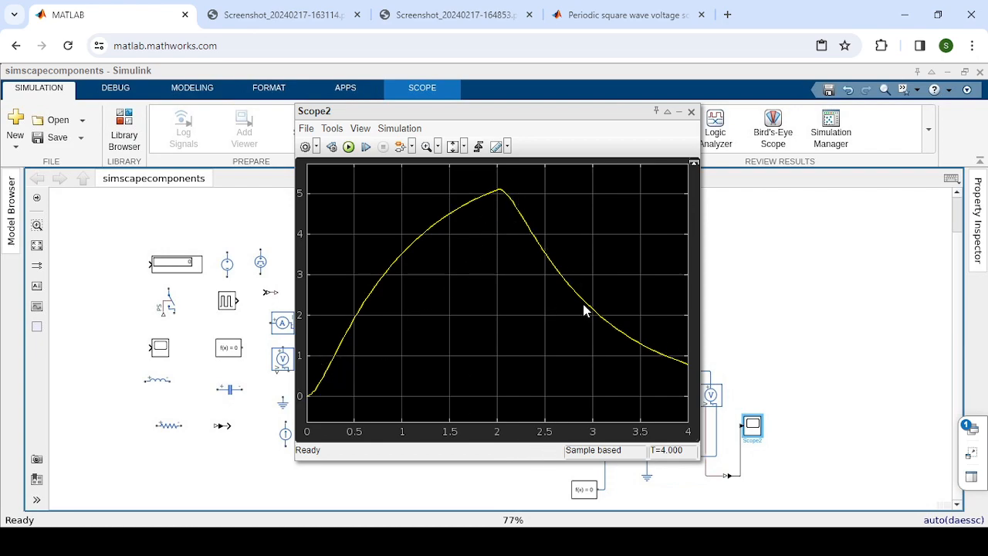
left_click_drag(581, 111, 355, 135)
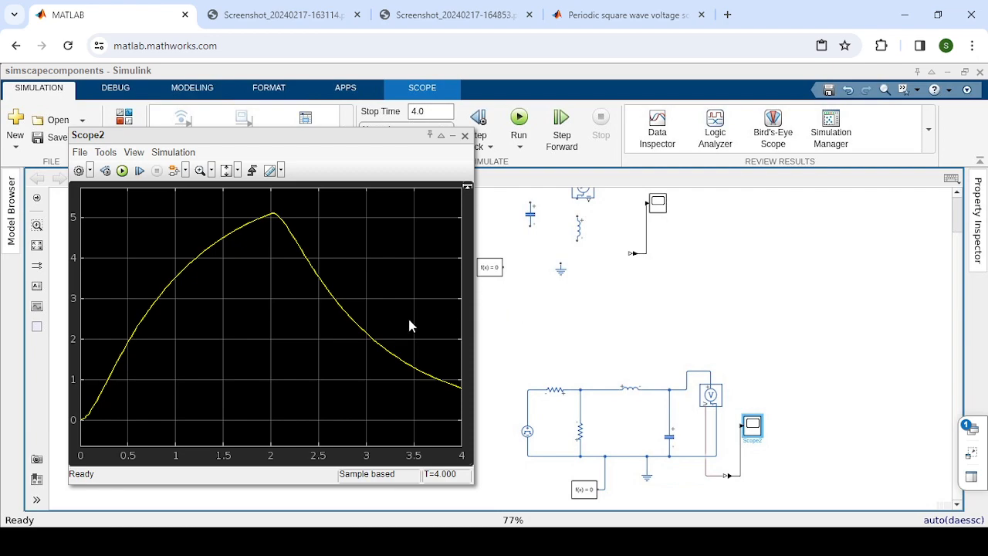
Step: Close the scope window and the block parameter windows left open over the model
left_click(528, 436)
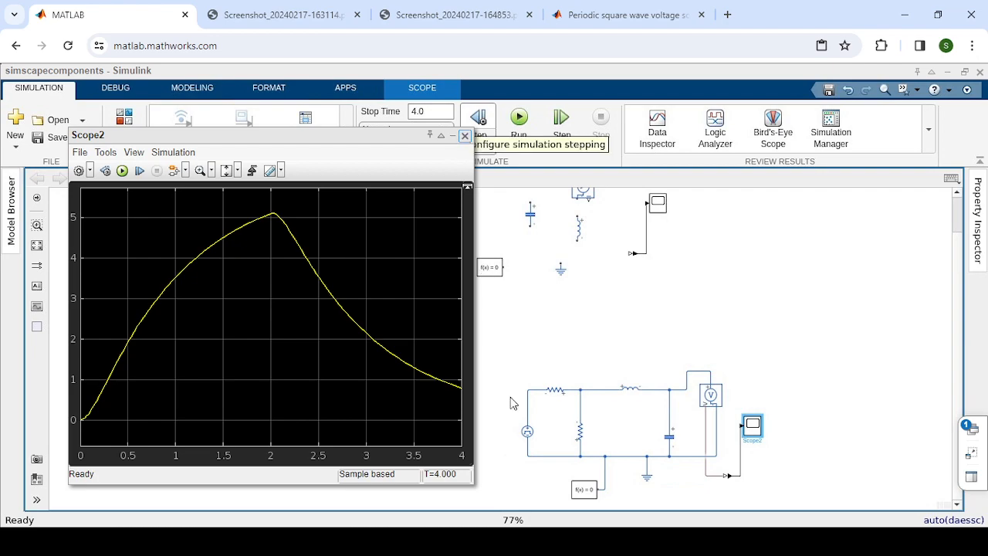
left_click(465, 136)
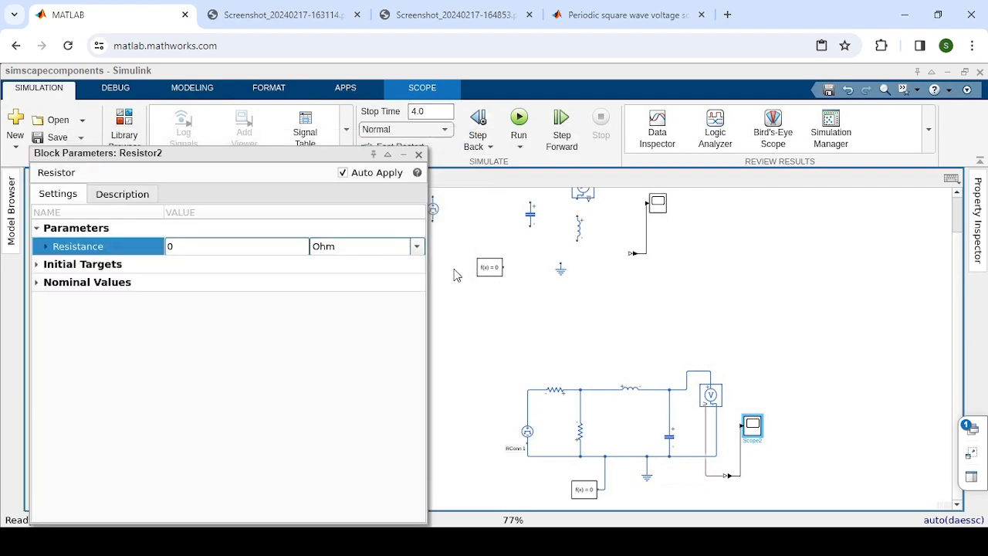
left_click(420, 157)
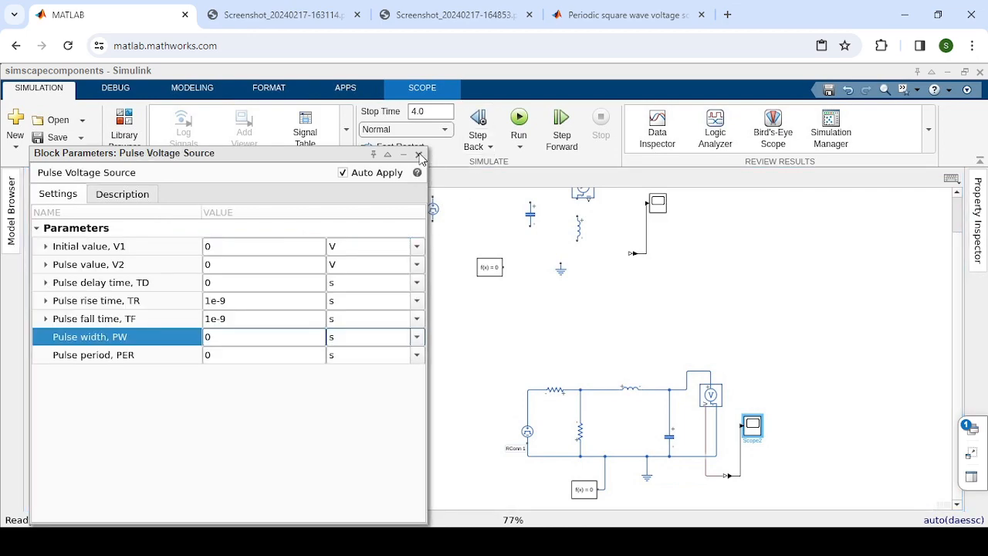
Step: Study the circuit in Figure 8.38 of Practice Problem 8.12 and find the matching unwired blocks in the model
left_click(313, 25)
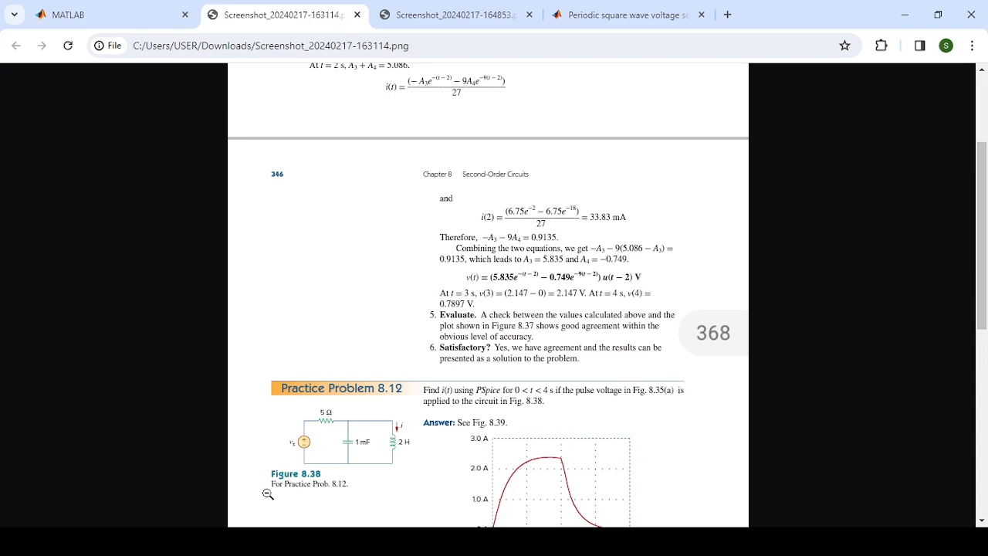
left_click(101, 7)
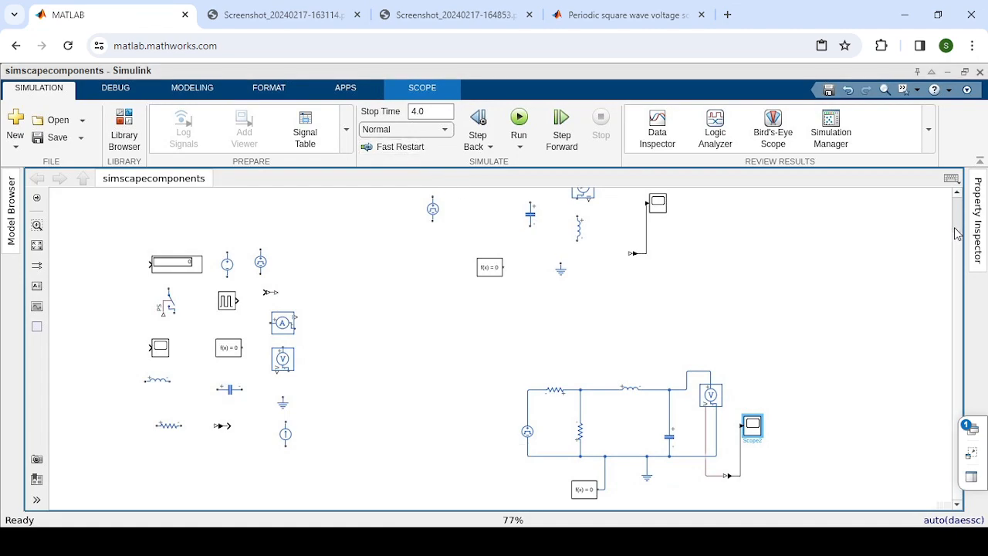
scroll(956, 234, "up", 1)
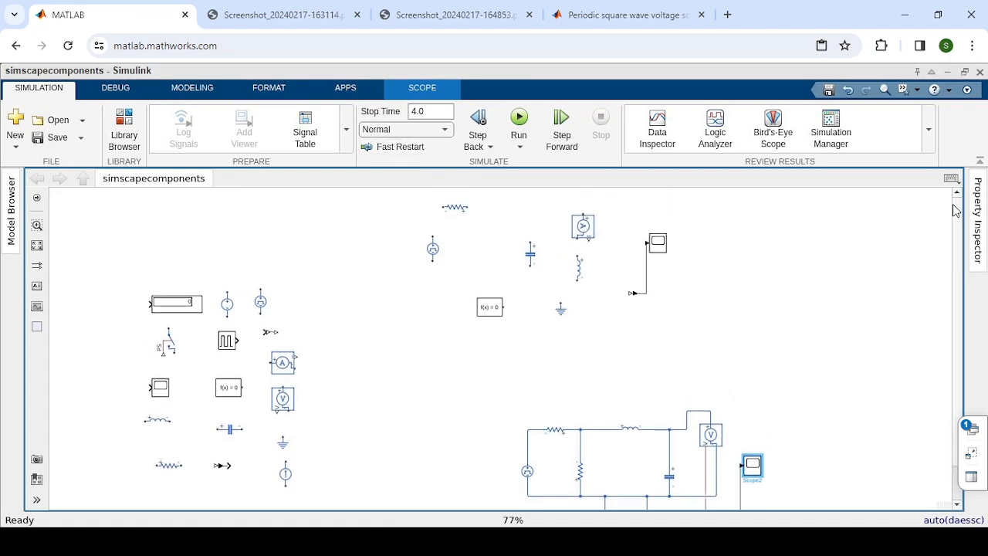
left_click(283, 18)
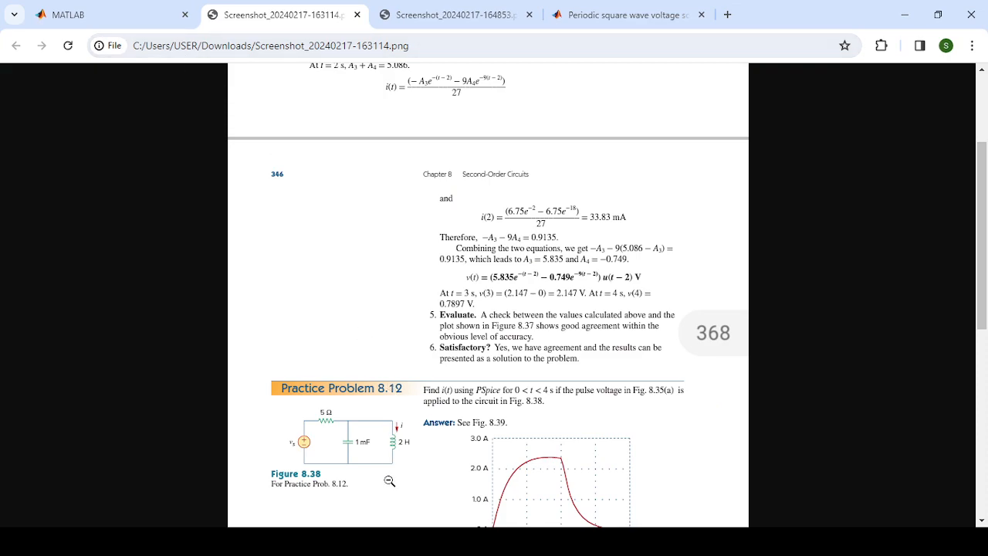
left_click(85, 16)
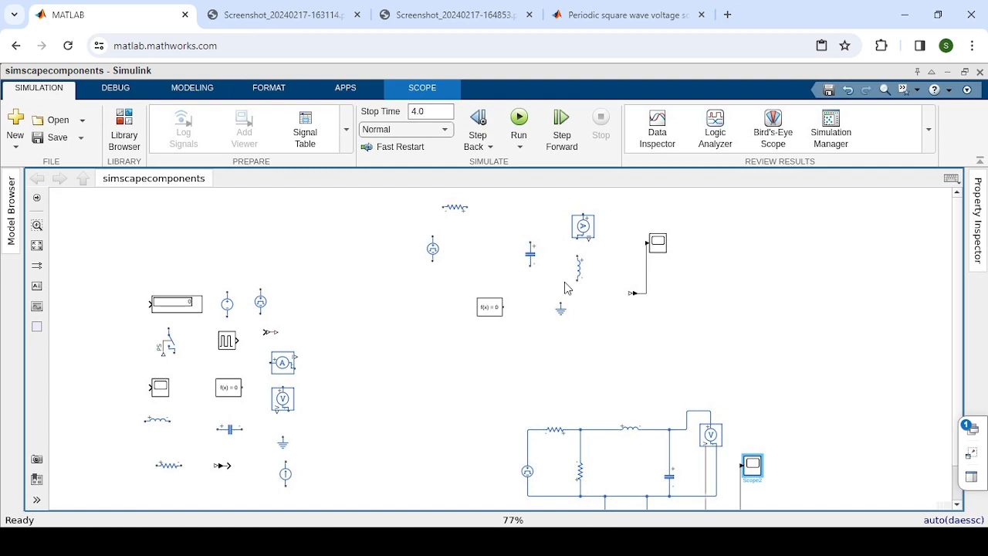
Step: Wire the upper circuit's pulse voltage source through the resistor to the current sensor, and connect the capacitor's upper terminal to that line
left_click(536, 252)
left_click_drag(433, 230, 439, 209)
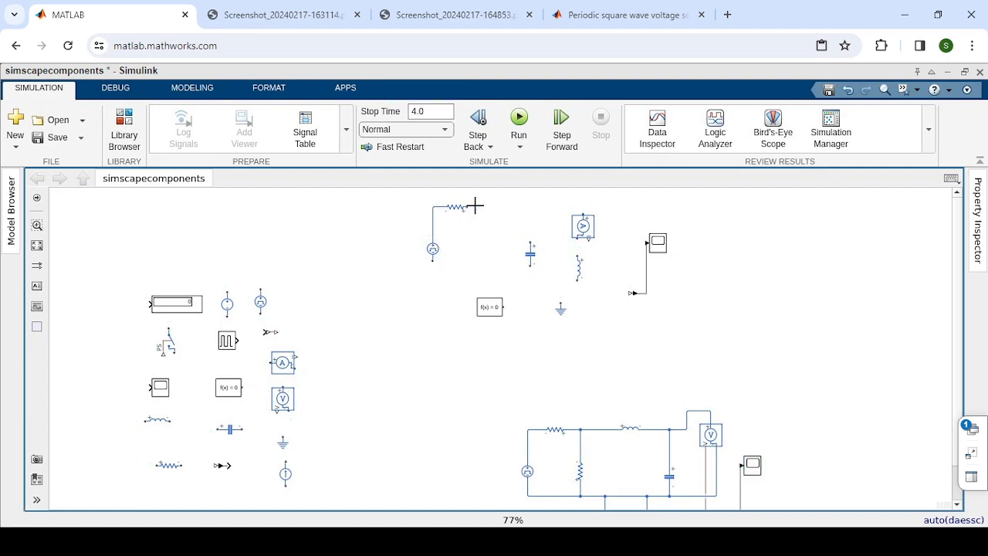
left_click_drag(474, 207, 582, 209)
left_click(530, 252)
left_click_drag(530, 242, 529, 205)
Step: Connect the current sensor to the inductor, and wire the return line joining the source, capacitor and inductor
left_click(575, 258)
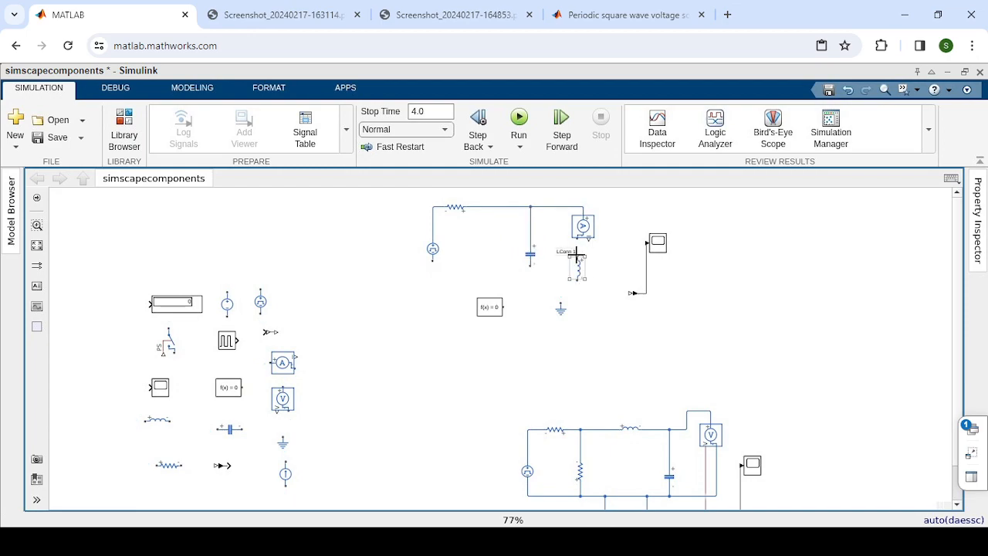
left_click_drag(574, 248, 577, 238)
left_click_drag(434, 267, 528, 290)
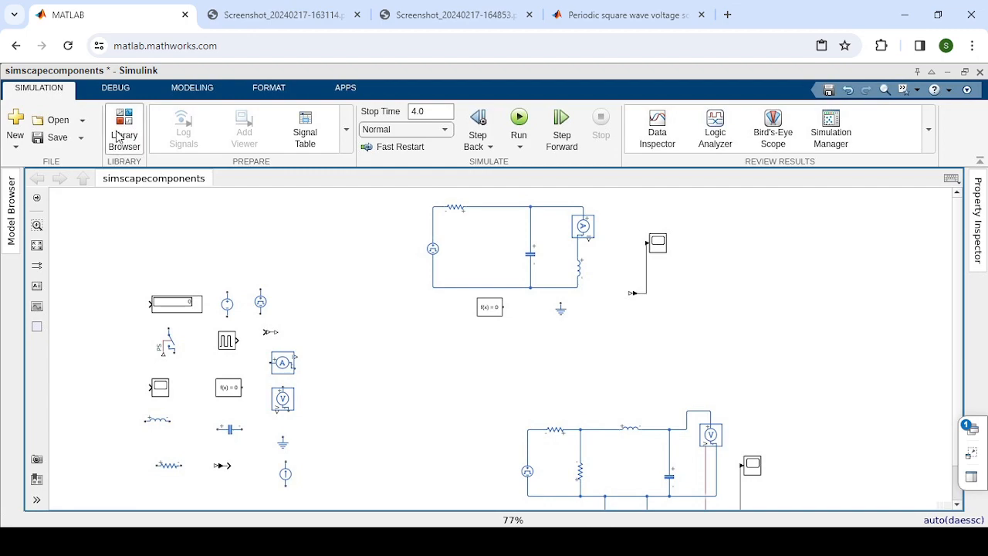
left_click(118, 138)
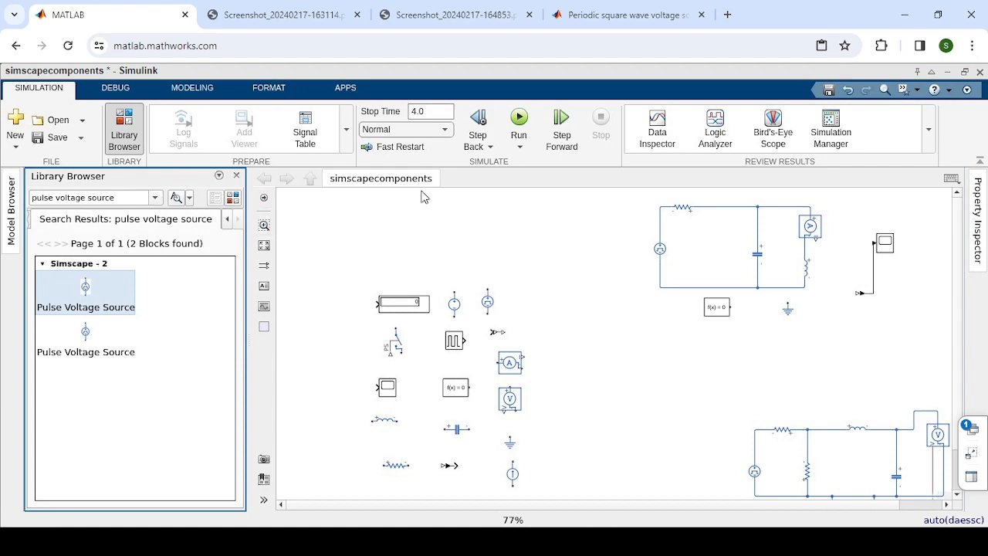
left_click(123, 139)
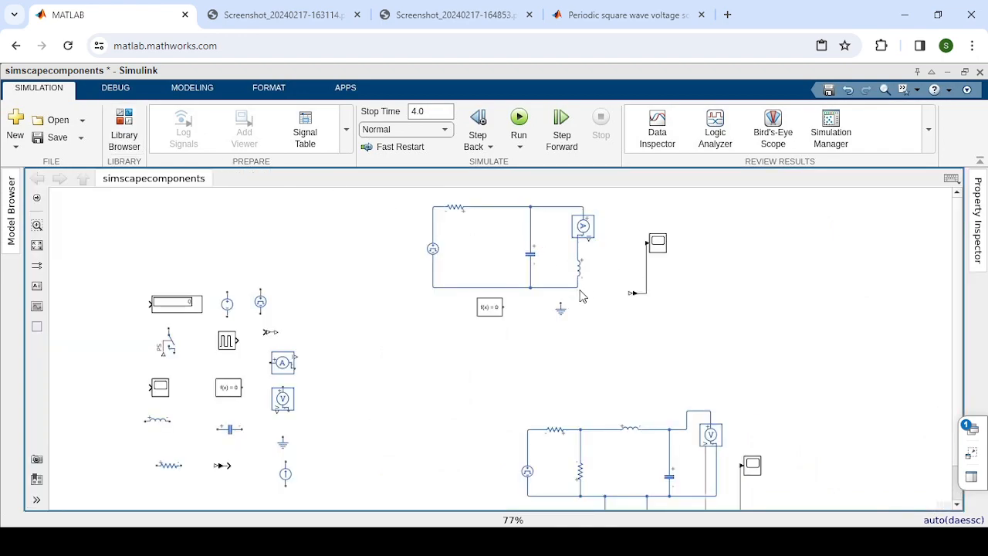
Step: Connect the current sensor's output to the converter feeding the scope, and join the ground and solver configuration to the return line
left_click_drag(588, 239, 629, 294)
left_click_drag(561, 294, 561, 287)
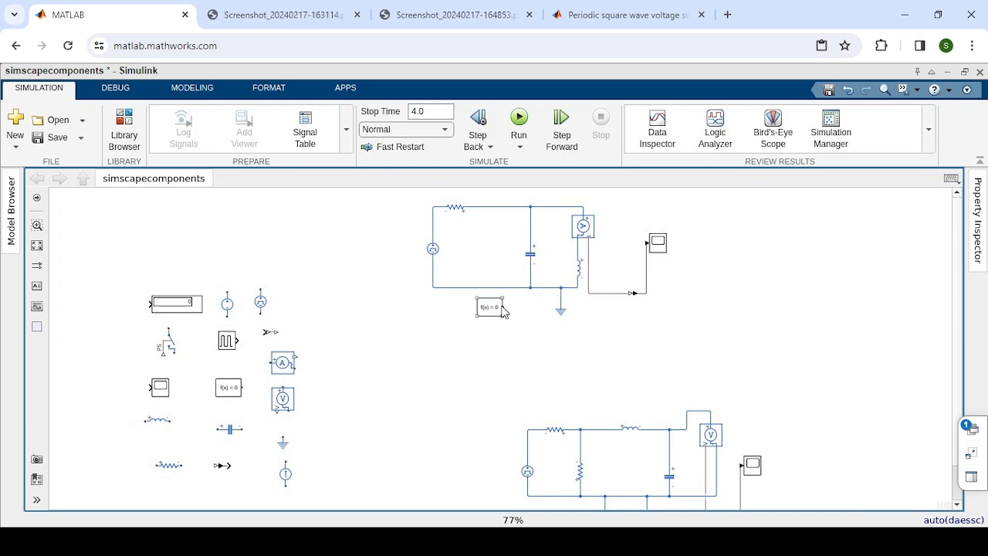
left_click_drag(504, 308, 509, 287)
Step: Open the upper circuit's Pulse Voltage Source parameters and consult the input pulse waveform in the textbook's Example 8.12
left_click(433, 254)
left_click(435, 255)
double_click(434, 255)
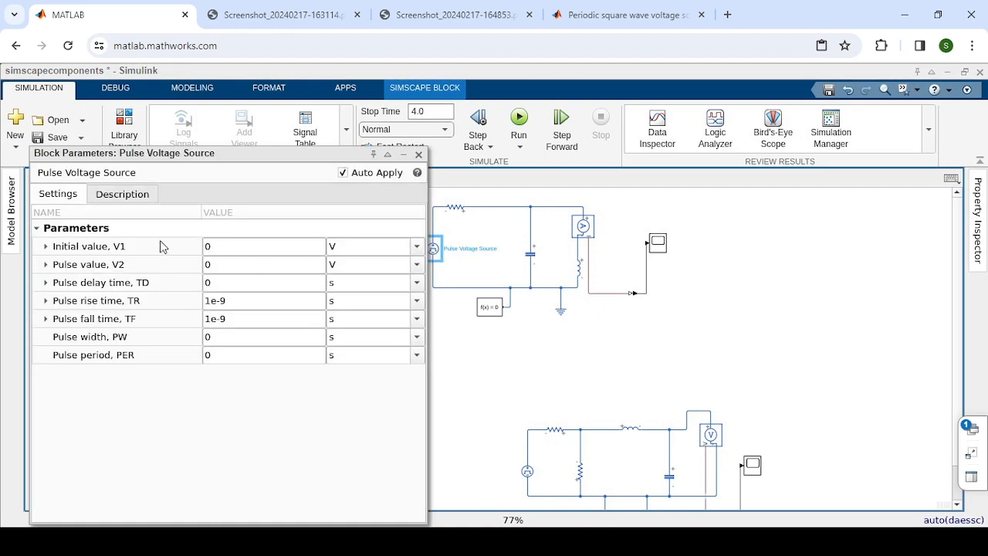
left_click(290, 25)
left_click(397, 21)
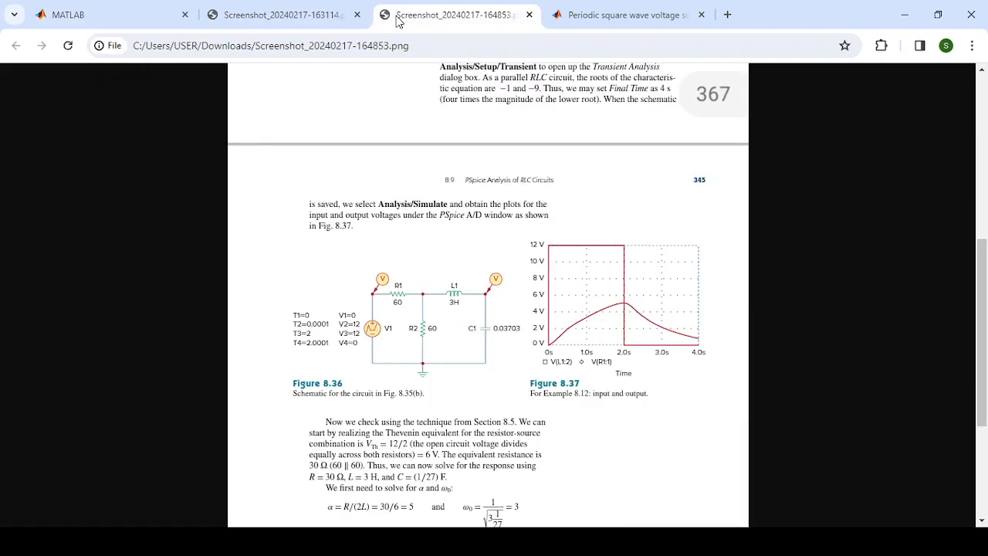
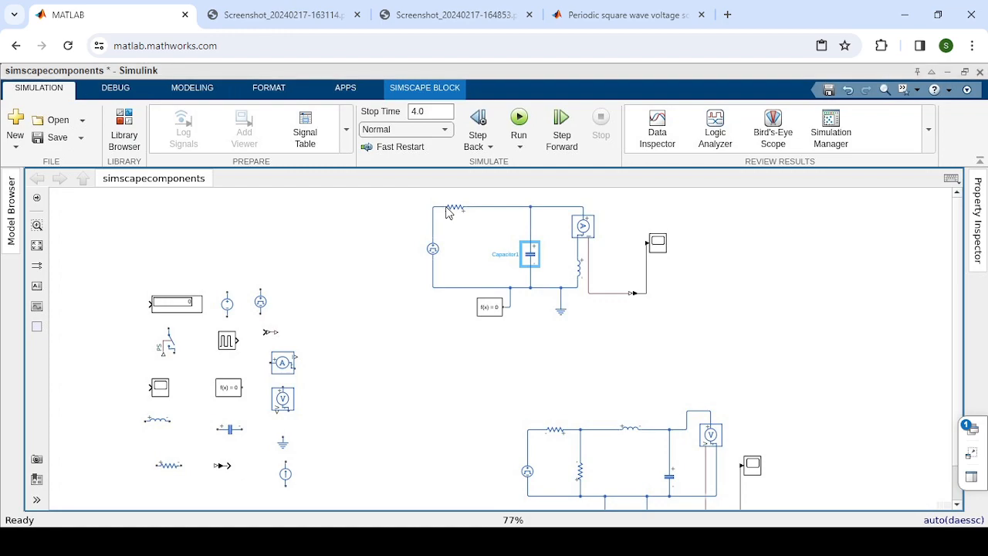
Step: Set the resistance of the upper circuit's resistor to 5 Ohm
left_click(454, 208)
double_click(447, 213)
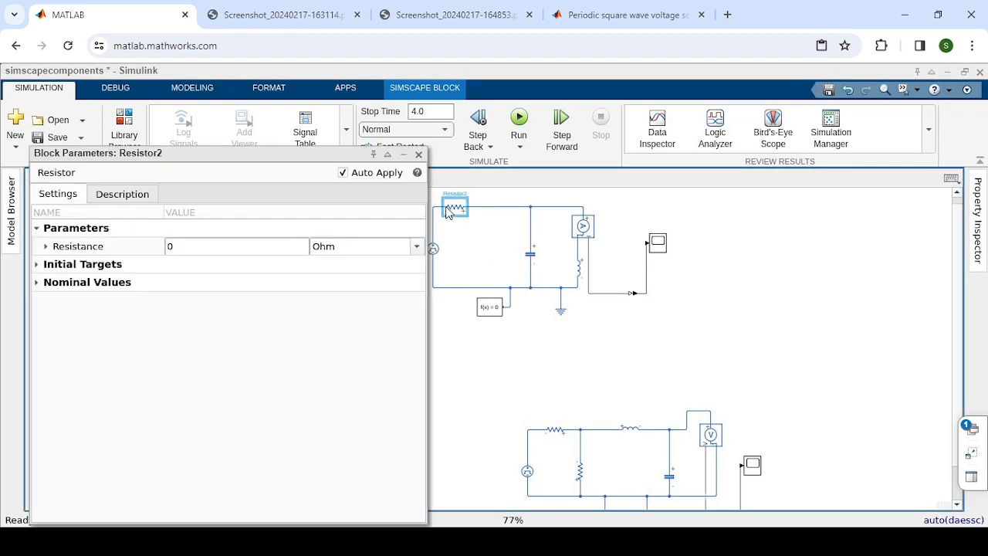
left_click(195, 246)
left_click(194, 246)
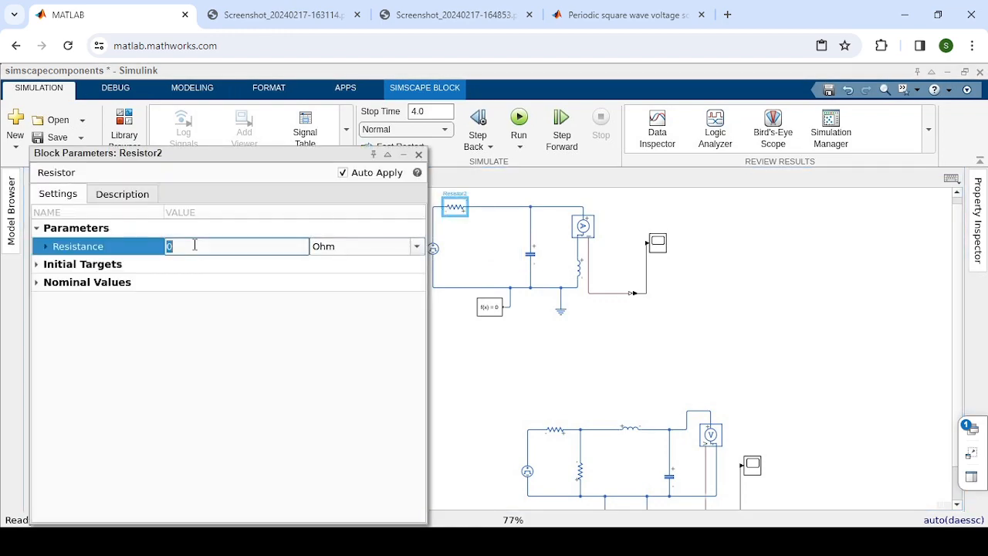
key("BackSpace")
type("2")
key("BackSpace")
type("5")
key("Return")
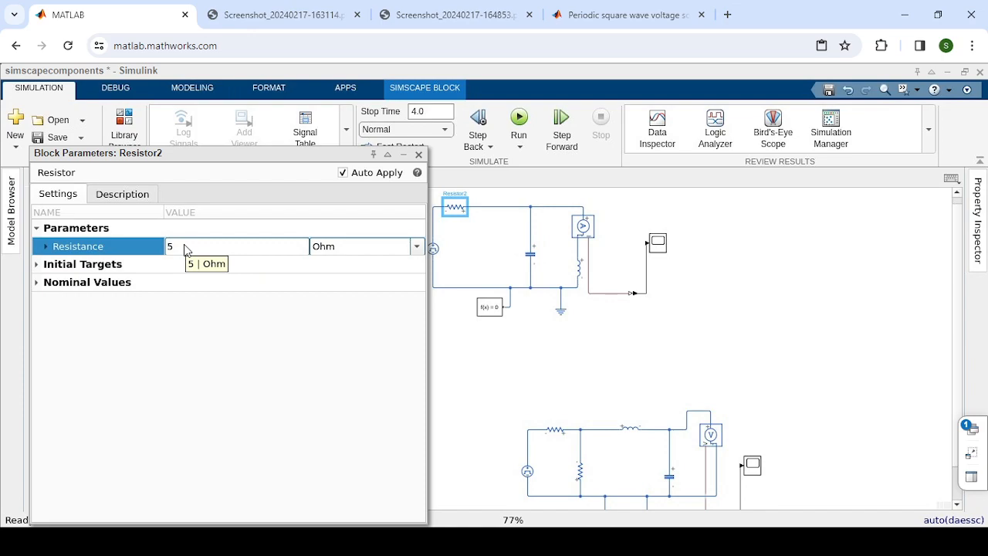
Step: Close the resistor's parameters, save the simscapecomponents model and run the simulation
left_click(190, 247)
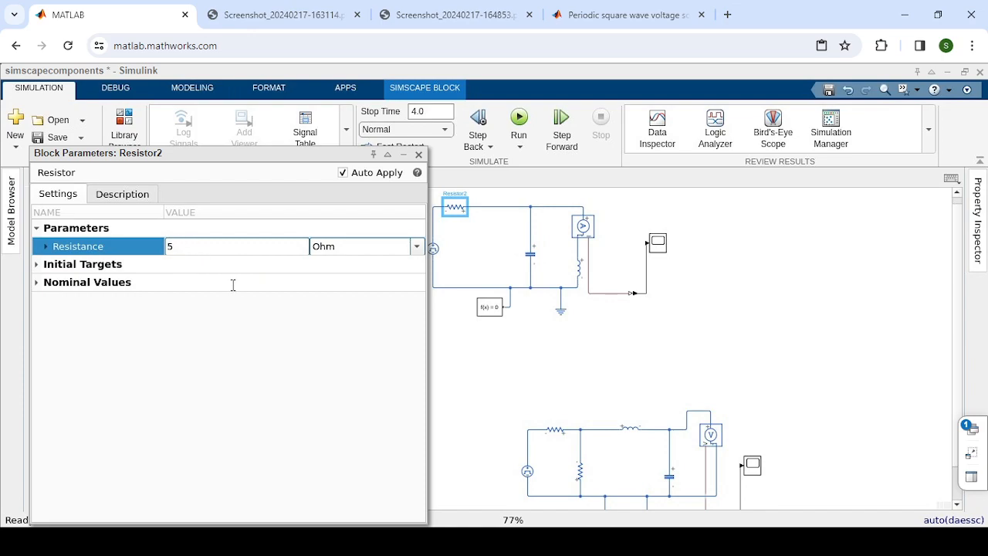
left_click(419, 154)
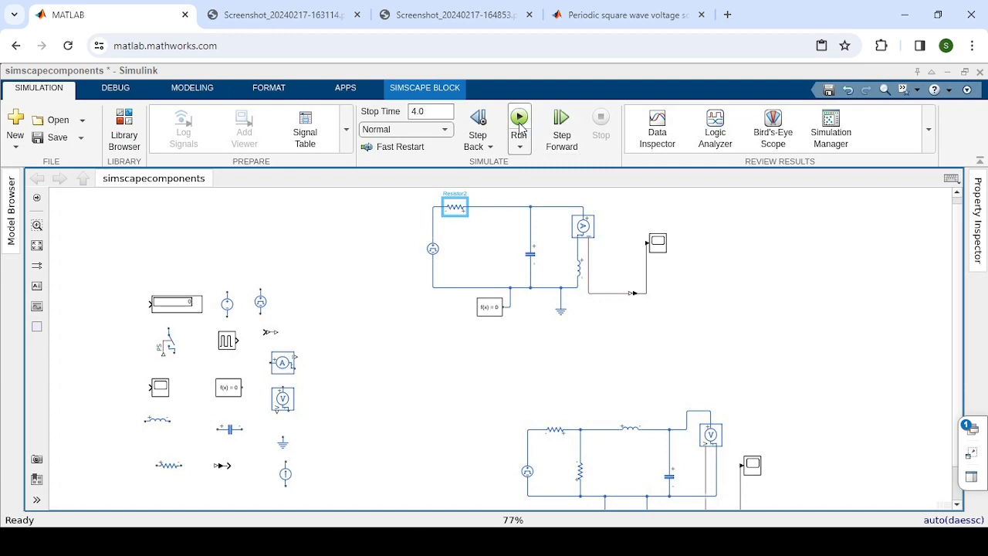
left_click(47, 143)
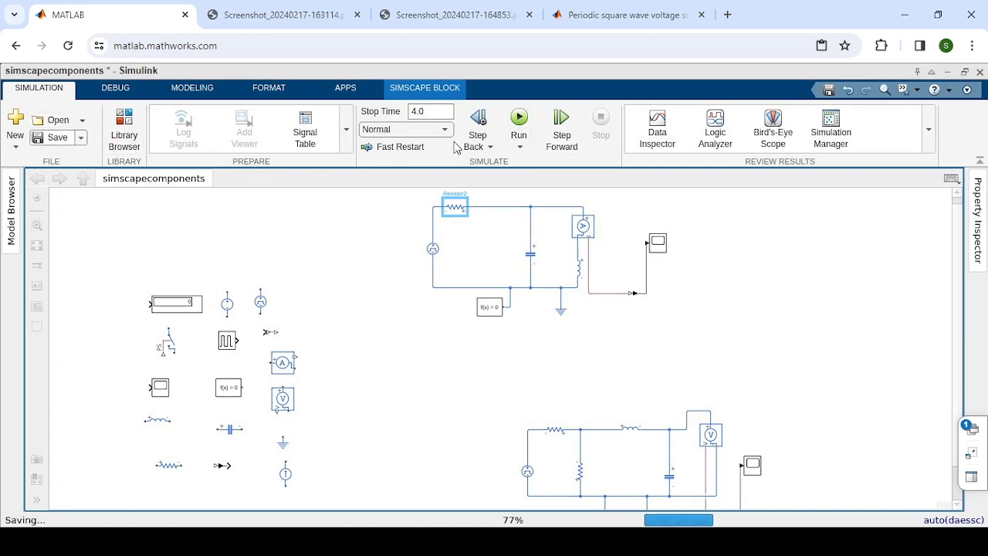
left_click(520, 122)
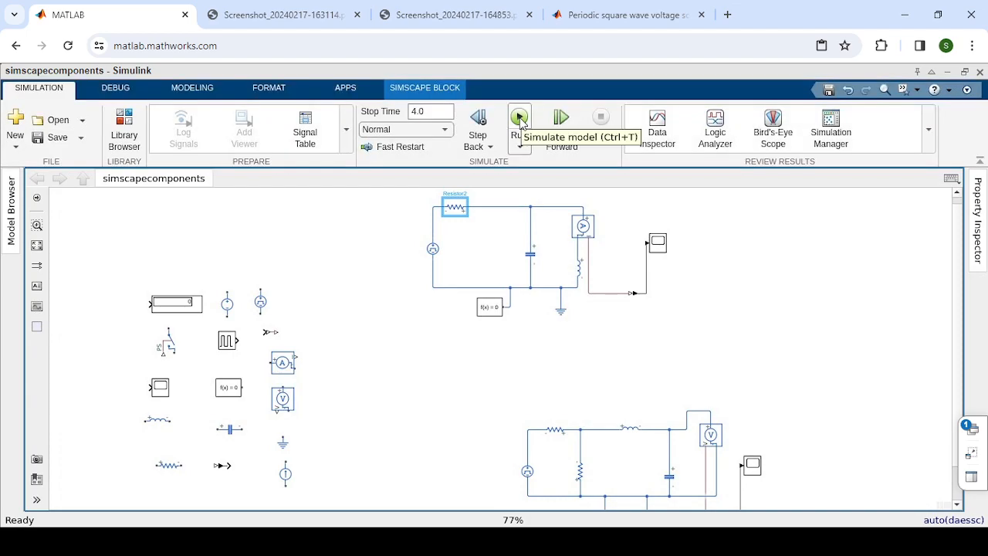
left_click(521, 122)
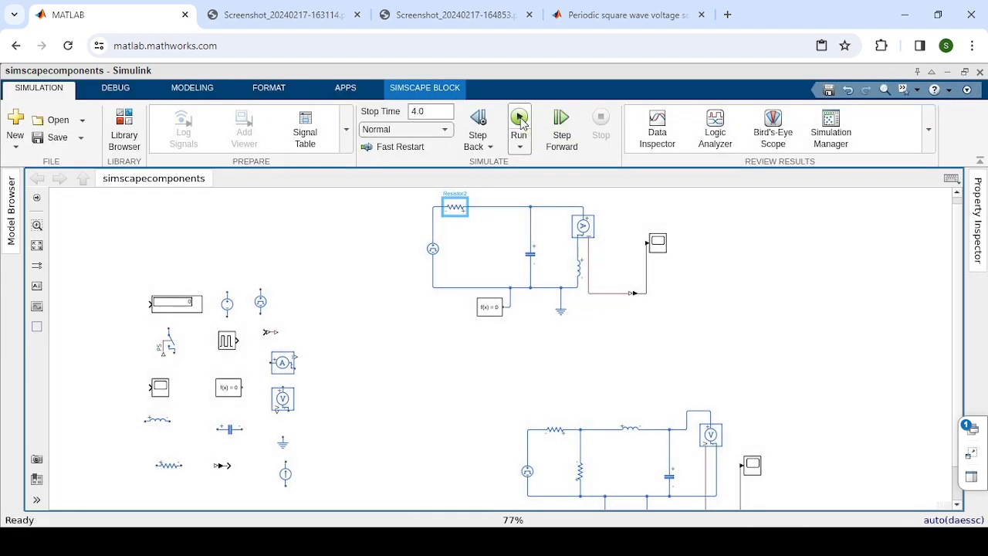
Step: Open the upper circuit's scope and compare the inductor current plot with Figure 8.39 of Practice Problem 8.12 in the textbook
left_click(658, 244)
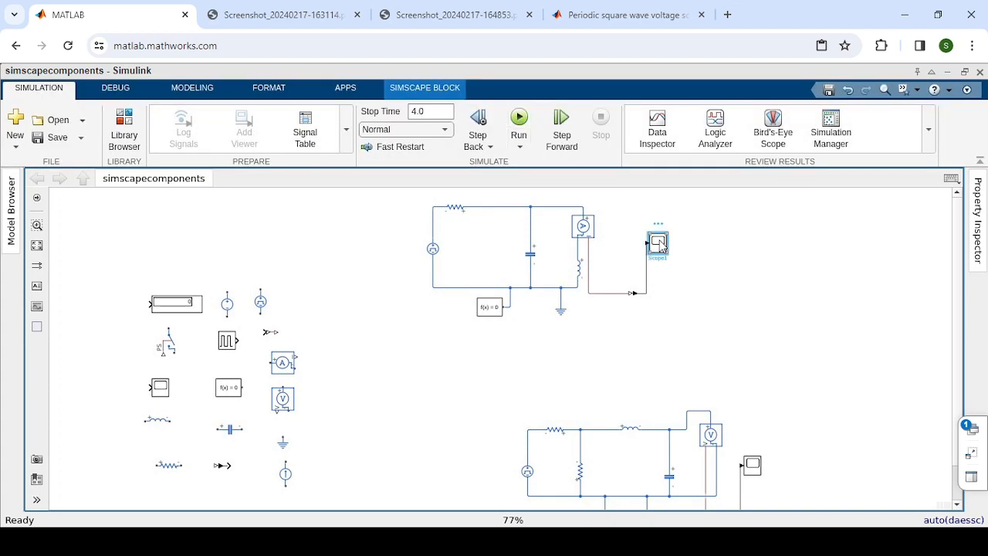
double_click(659, 244)
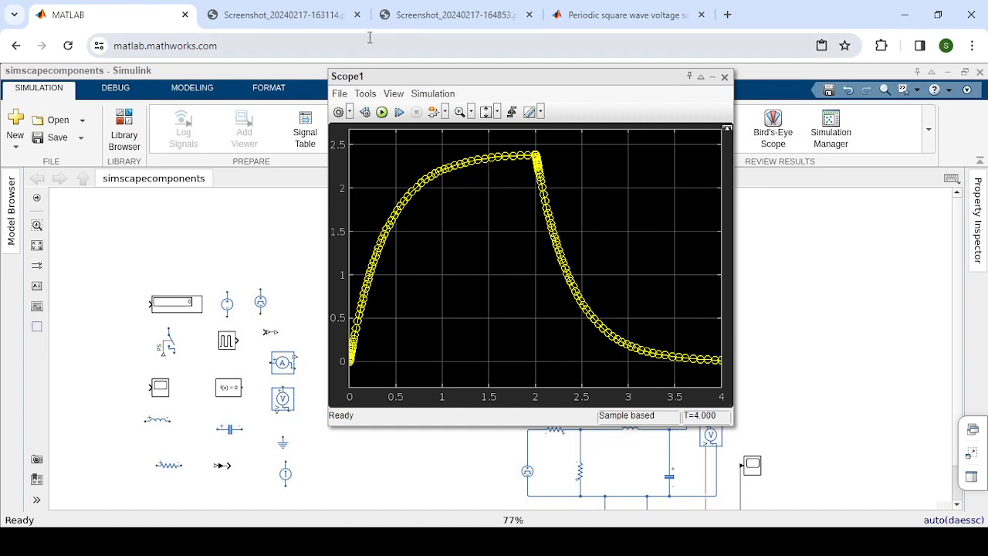
left_click(297, 21)
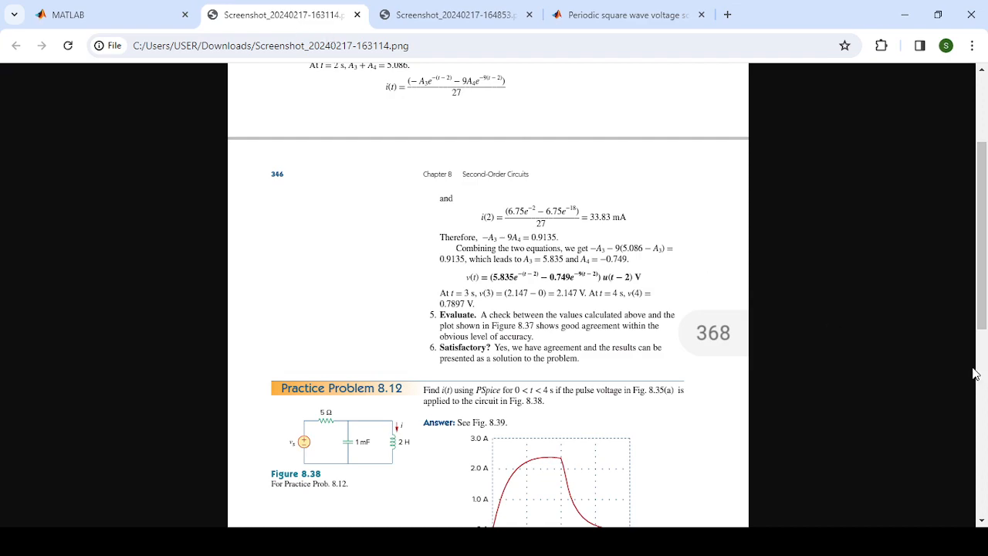
left_click_drag(985, 317, 985, 417)
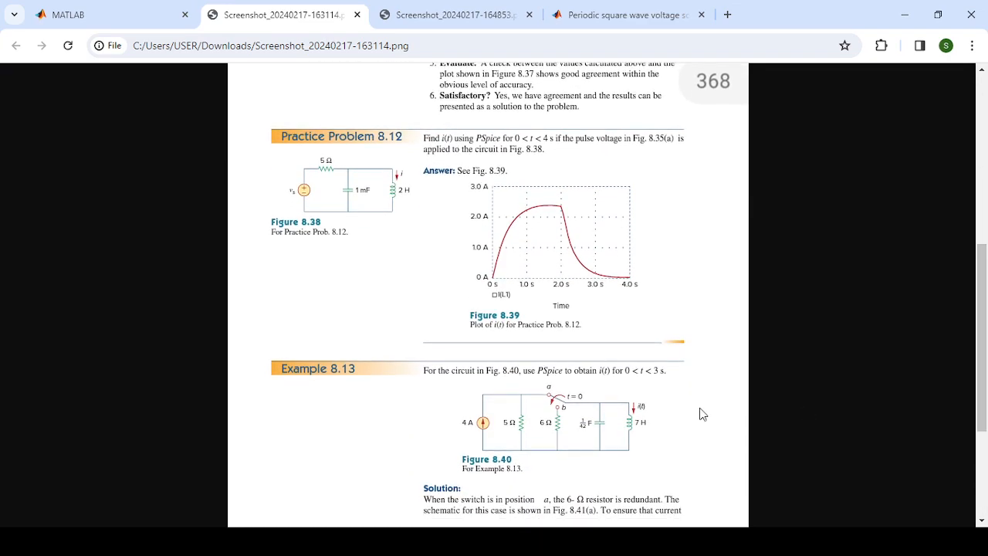
left_click(135, 8)
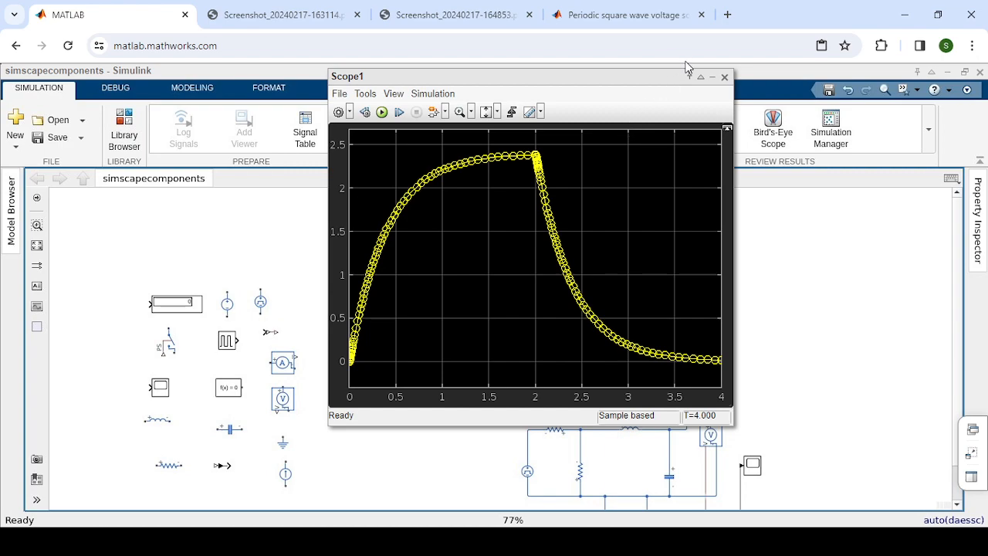
Step: Remove the markers from the scope's PS-Simulink Converter1 line by setting its marker style to none
right_click(534, 157)
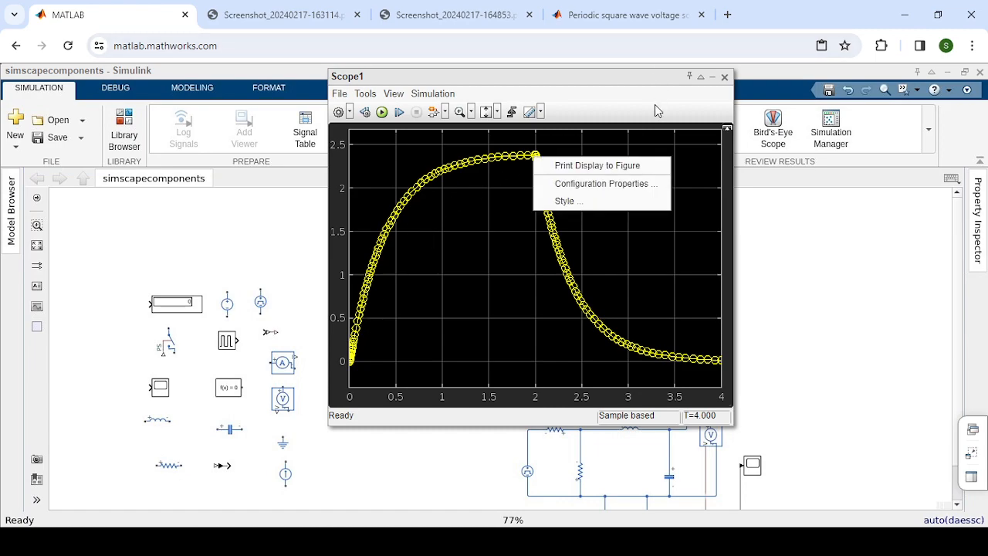
left_click(598, 201)
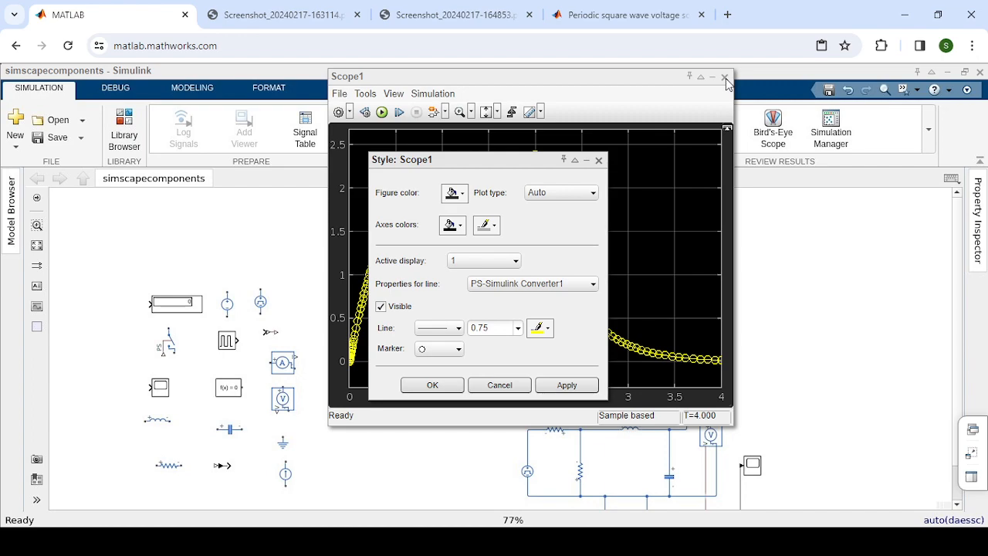
left_click(459, 352)
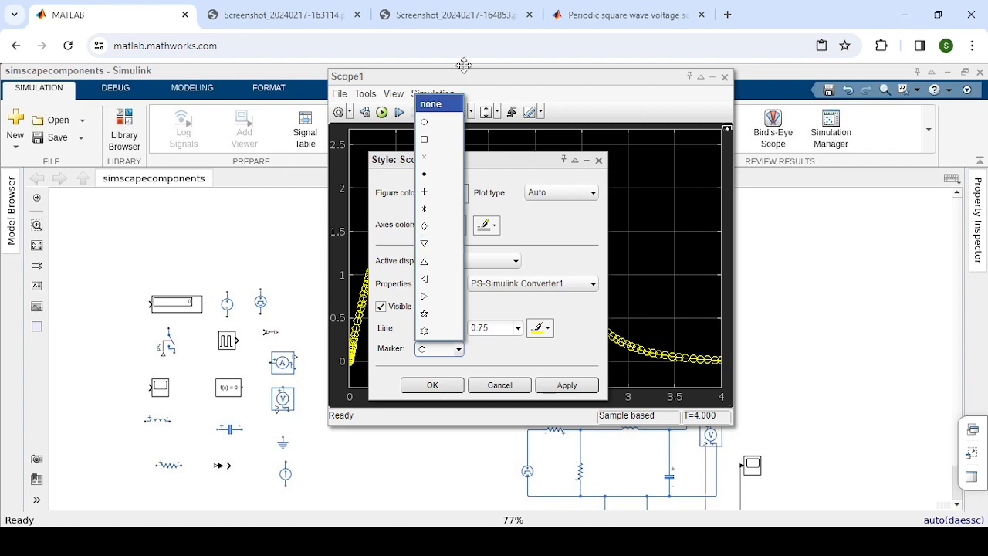
left_click(447, 104)
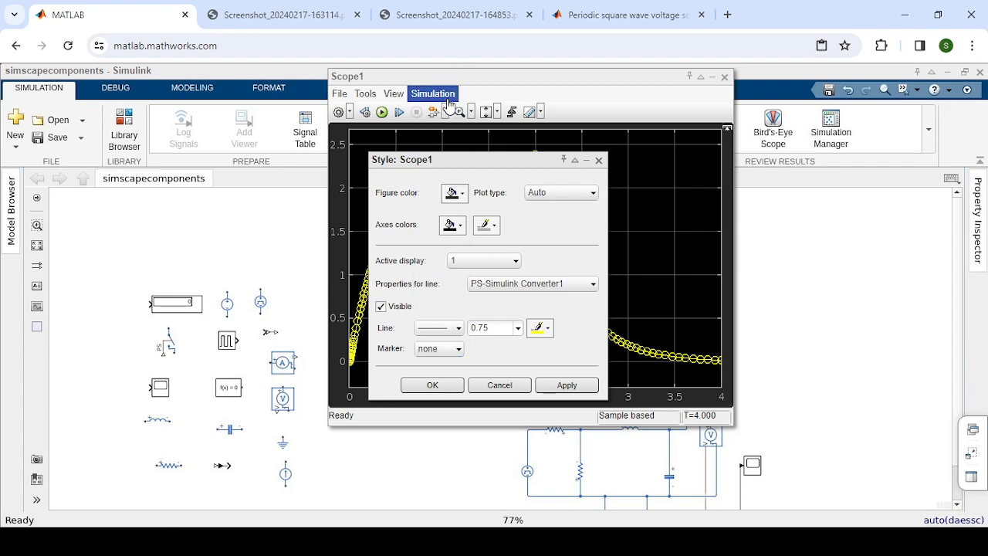
left_click(433, 384)
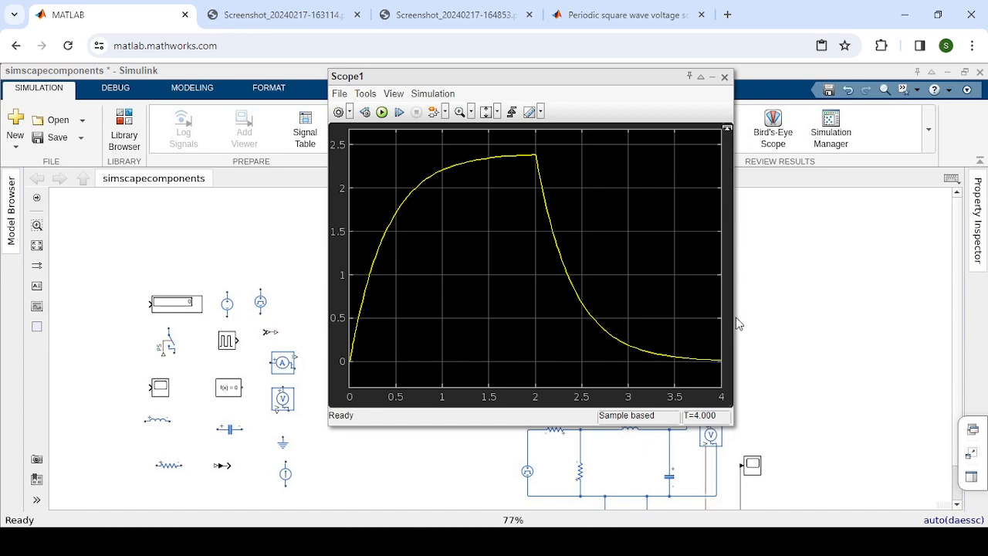
Step: Check the marker-free current curve against the textbook's Figure 8.39 once more and close the scope
left_click(250, 9)
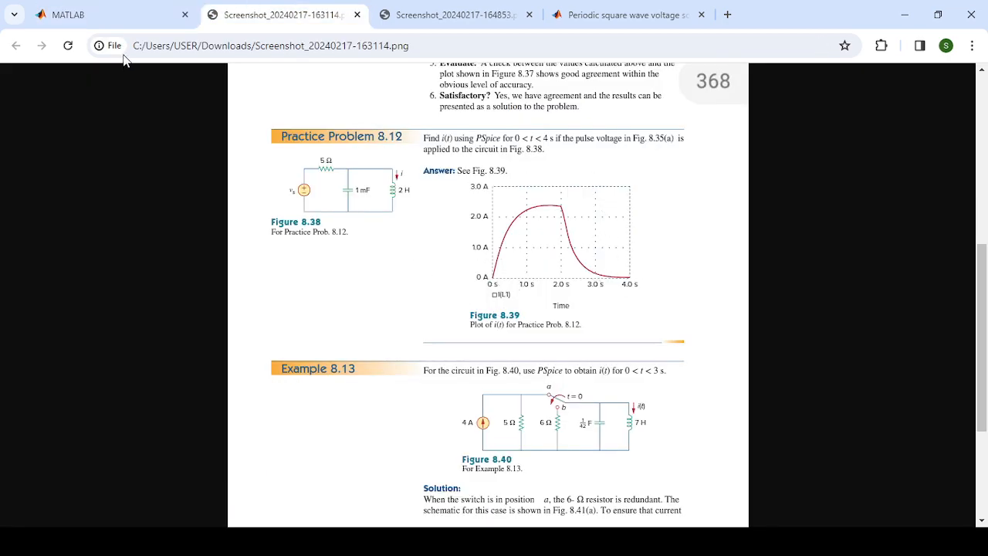
left_click(116, 8)
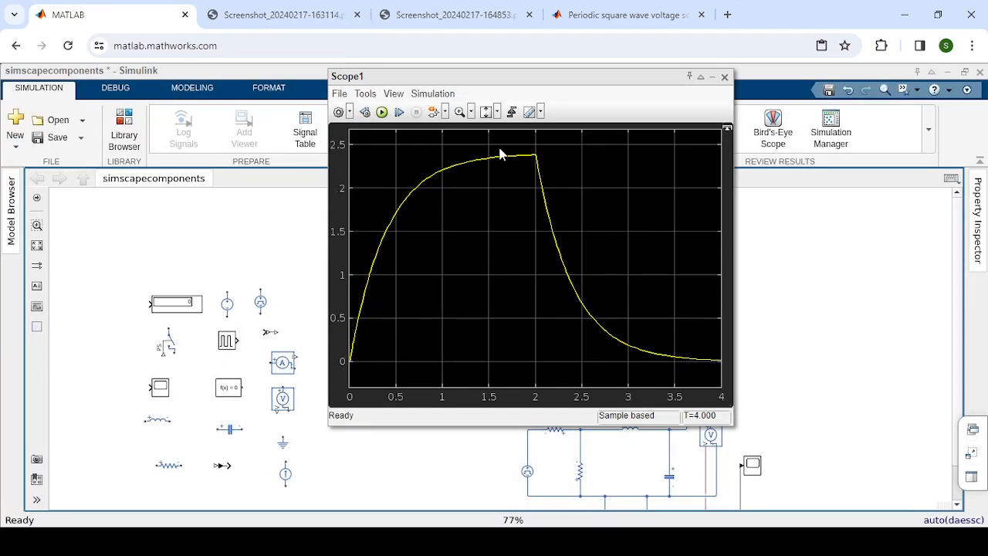
left_click(725, 79)
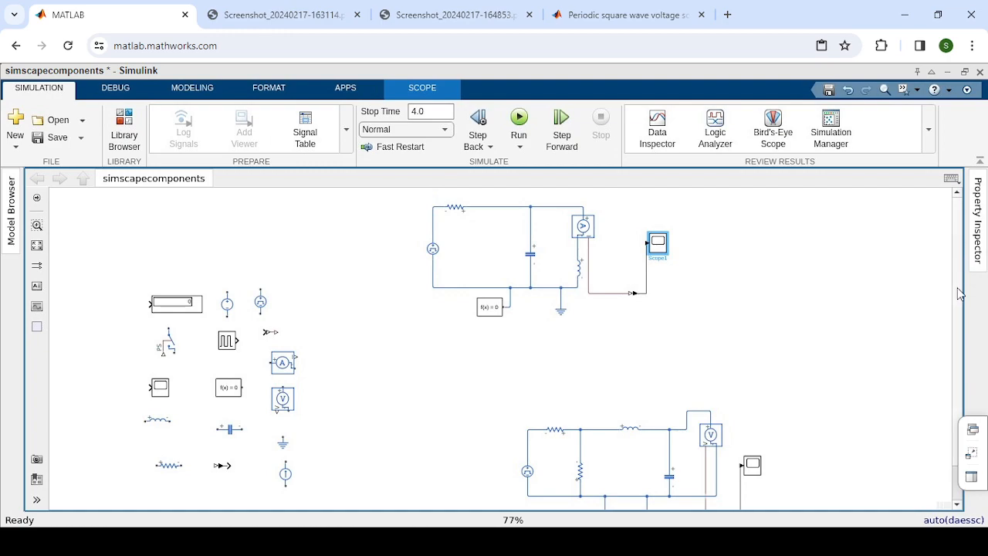
scroll(961, 297, "down", 2)
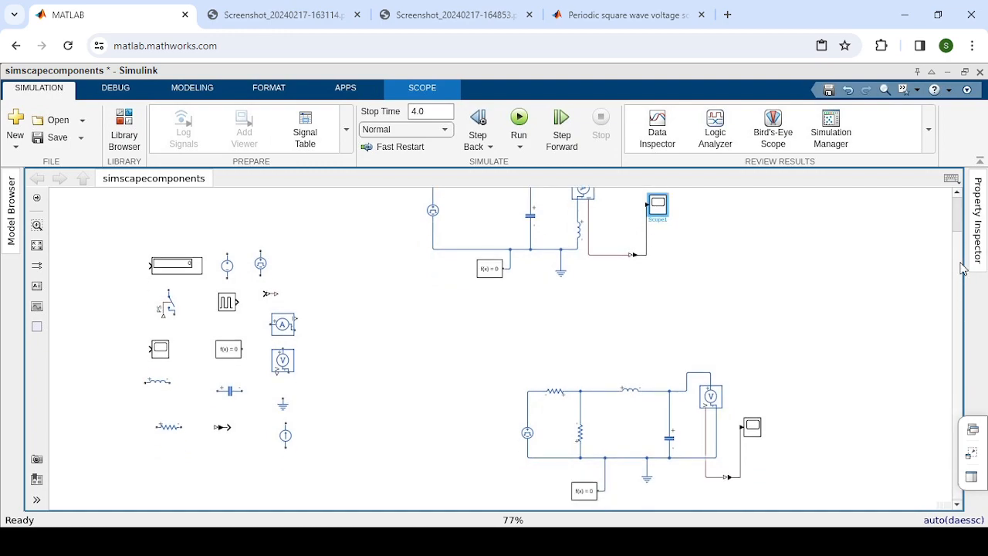
scroll(958, 247, "up", 1)
scroll(617, 352, "up", 1)
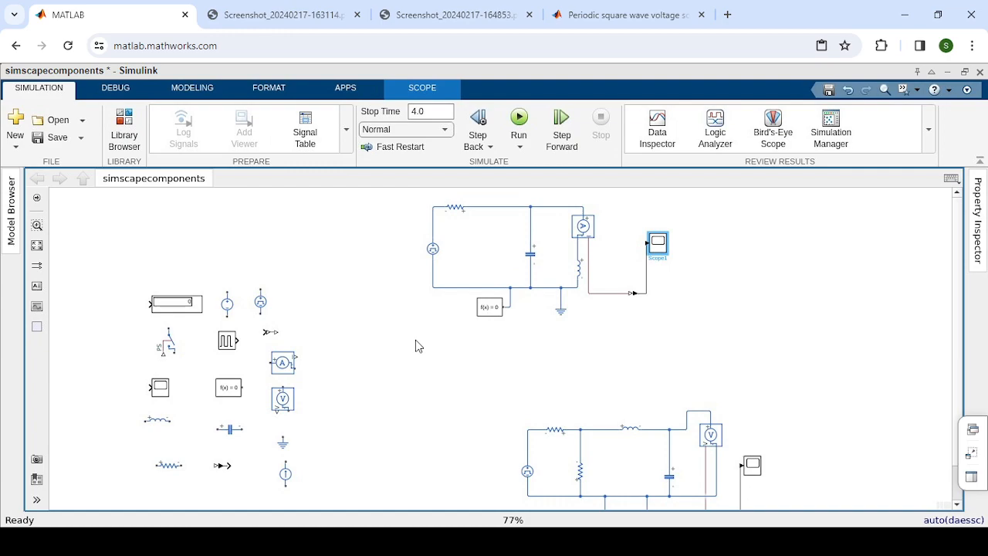
left_click(429, 251)
left_click(496, 250)
left_click(433, 250)
left_click(409, 339)
left_click(442, 254)
left_click(524, 471)
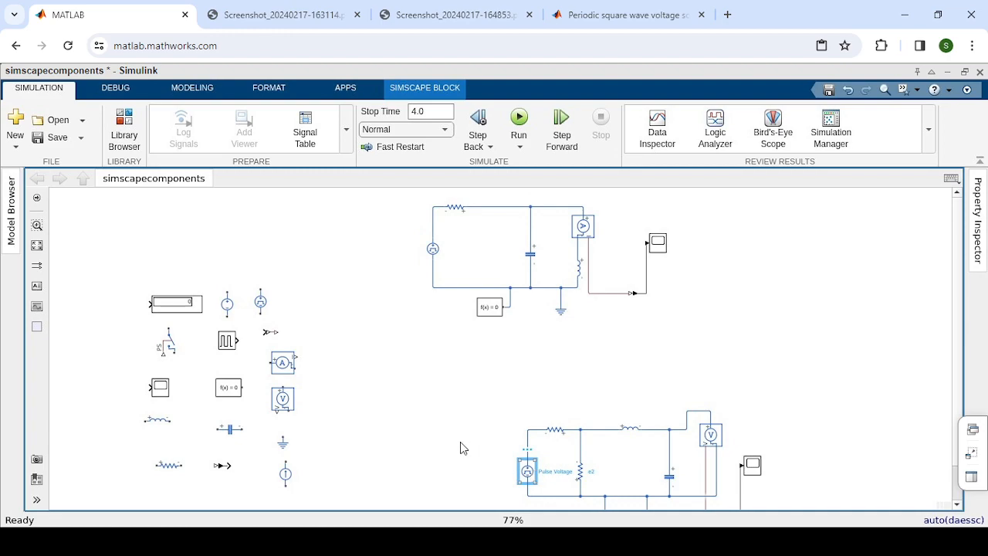
left_click(619, 500)
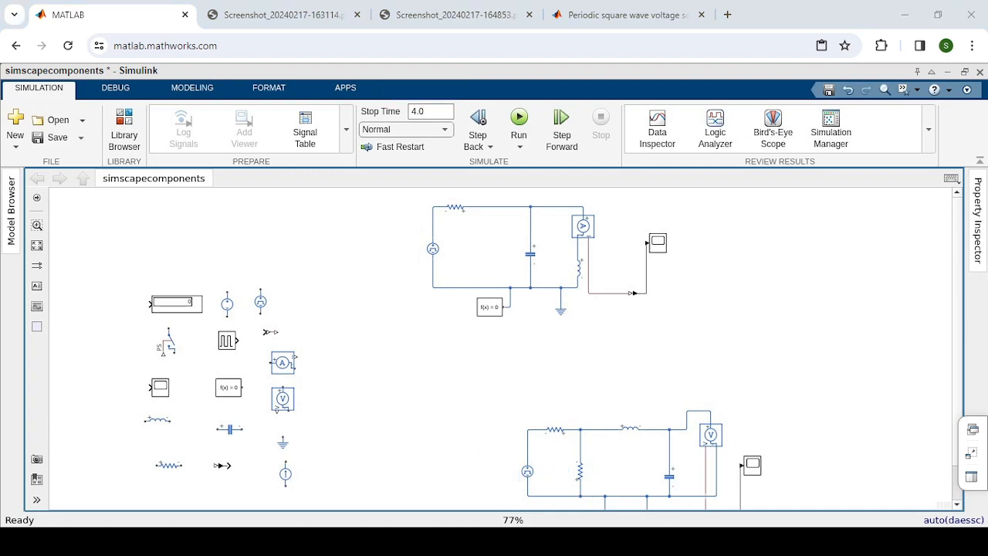